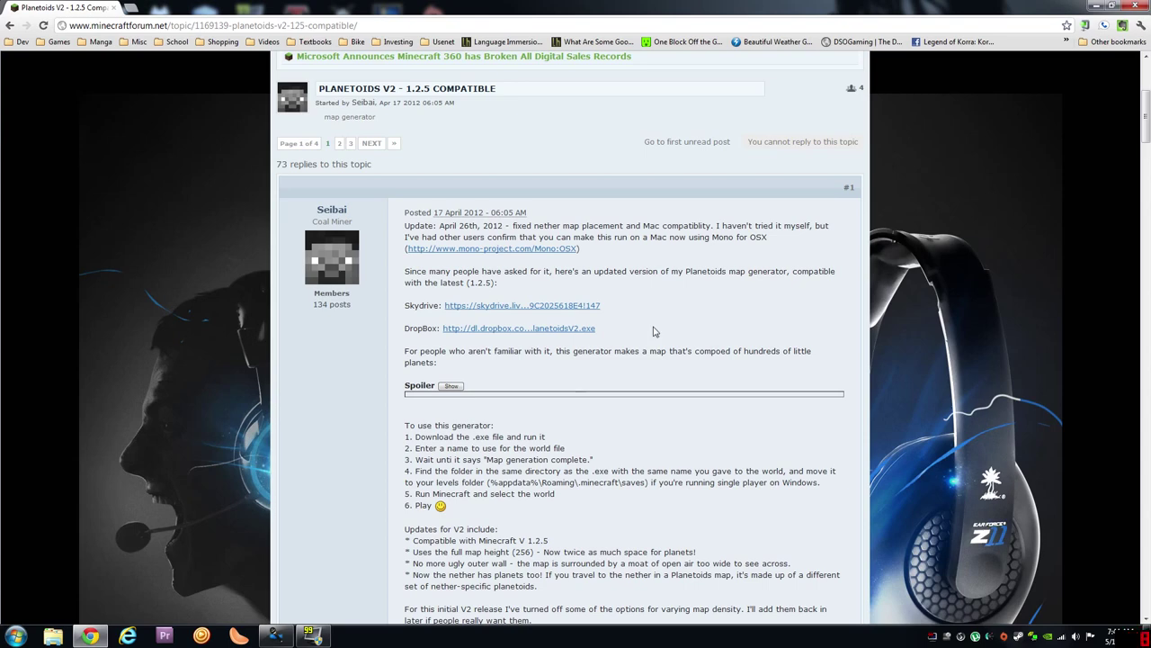
Step: Download PlanetoidsV2.exe from the post's DropBox link into the Minecraft_Tutorial folder on the Desktop
{"action": "scroll", "coordinate": [660, 286], "scroll_direction": "down", "scroll_amount": 1}
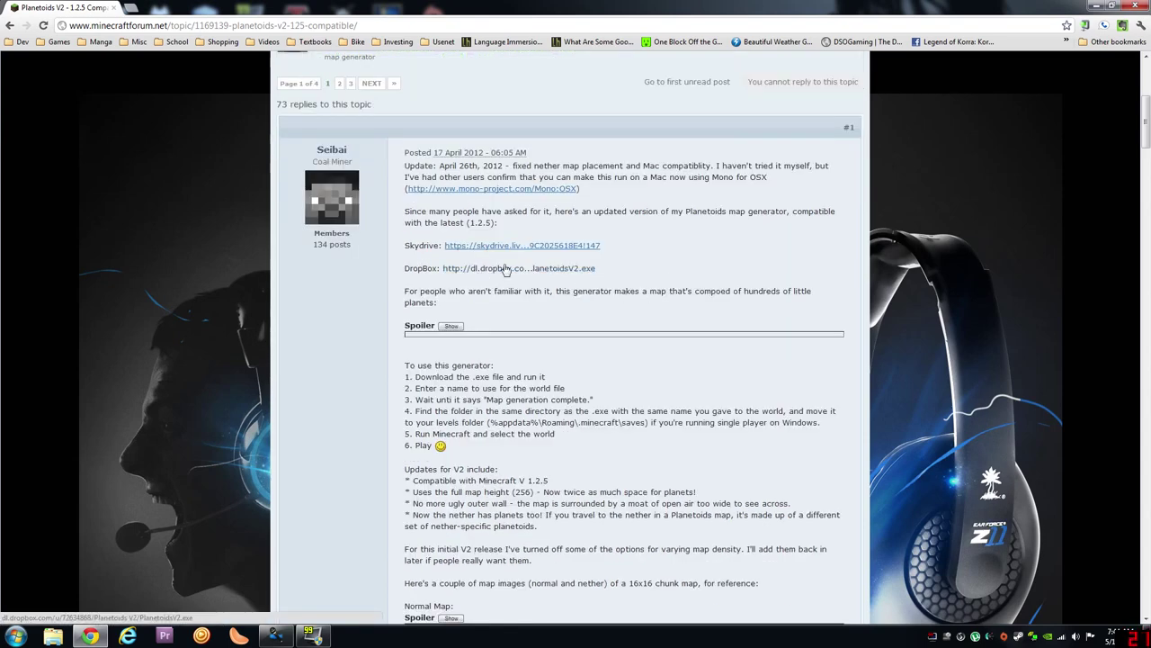
{"action": "scroll", "coordinate": [697, 263], "scroll_direction": "down", "scroll_amount": 3}
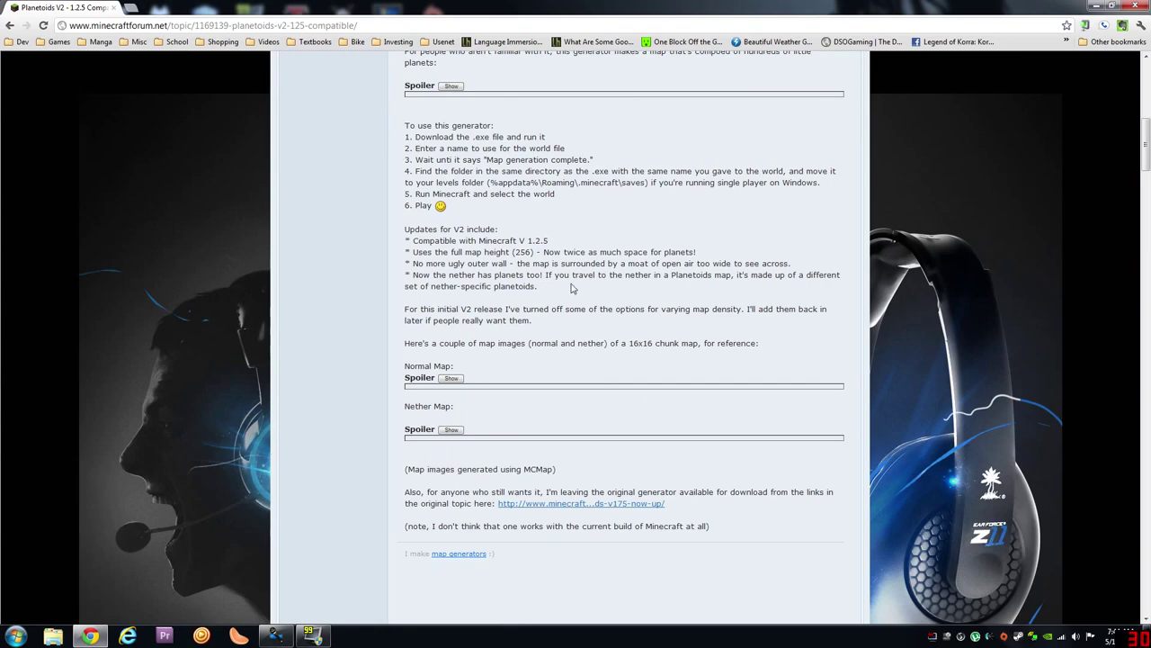
{"action": "scroll", "coordinate": [567, 288], "scroll_direction": "down", "scroll_amount": 2}
{"action": "scroll", "coordinate": [593, 270], "scroll_direction": "up", "scroll_amount": 5}
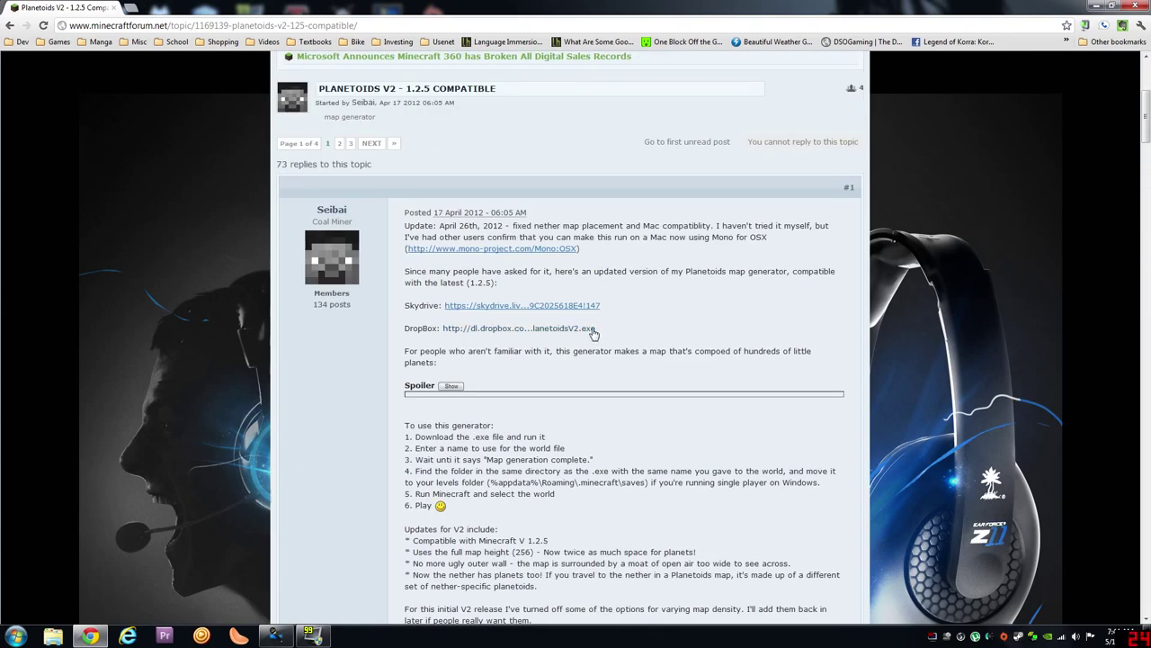
{"action": "right_click", "coordinate": [469, 331]}
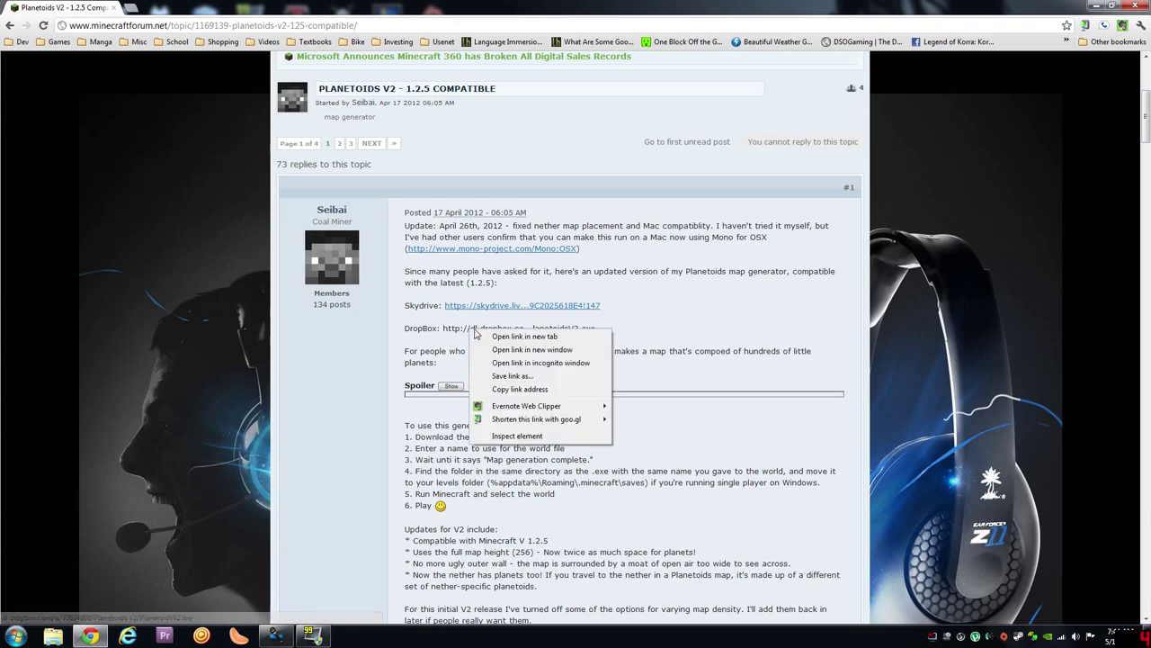
{"action": "left_click", "coordinate": [495, 378]}
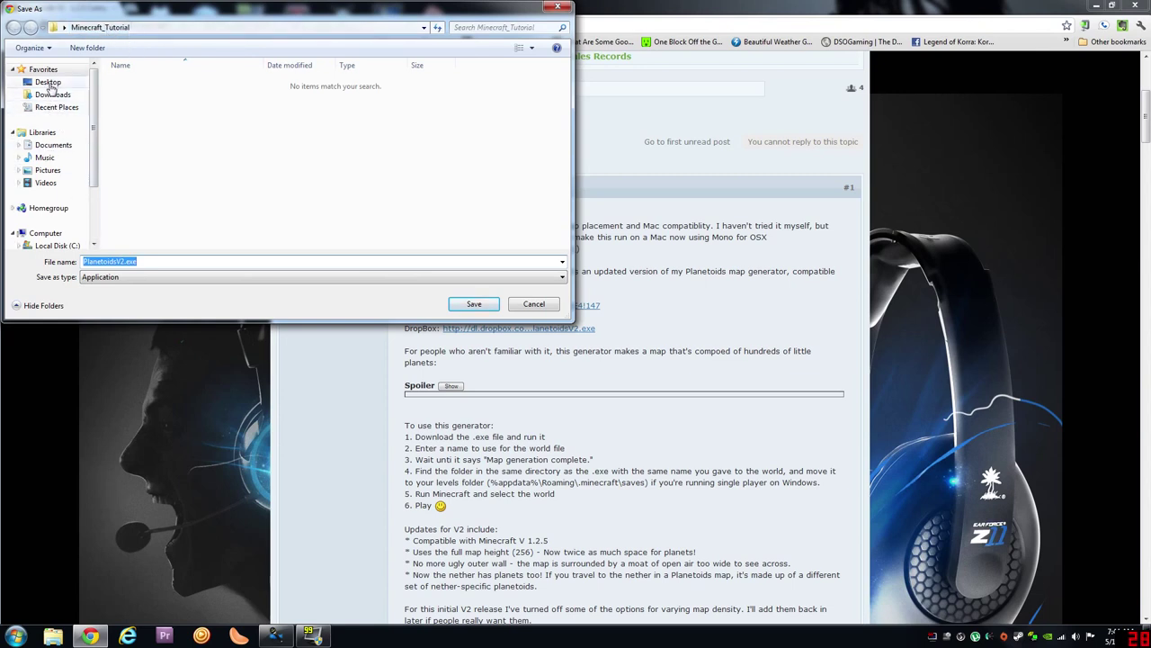
{"action": "left_click", "coordinate": [50, 83]}
{"action": "scroll", "coordinate": [50, 135], "scroll_direction": "down", "scroll_amount": 2}
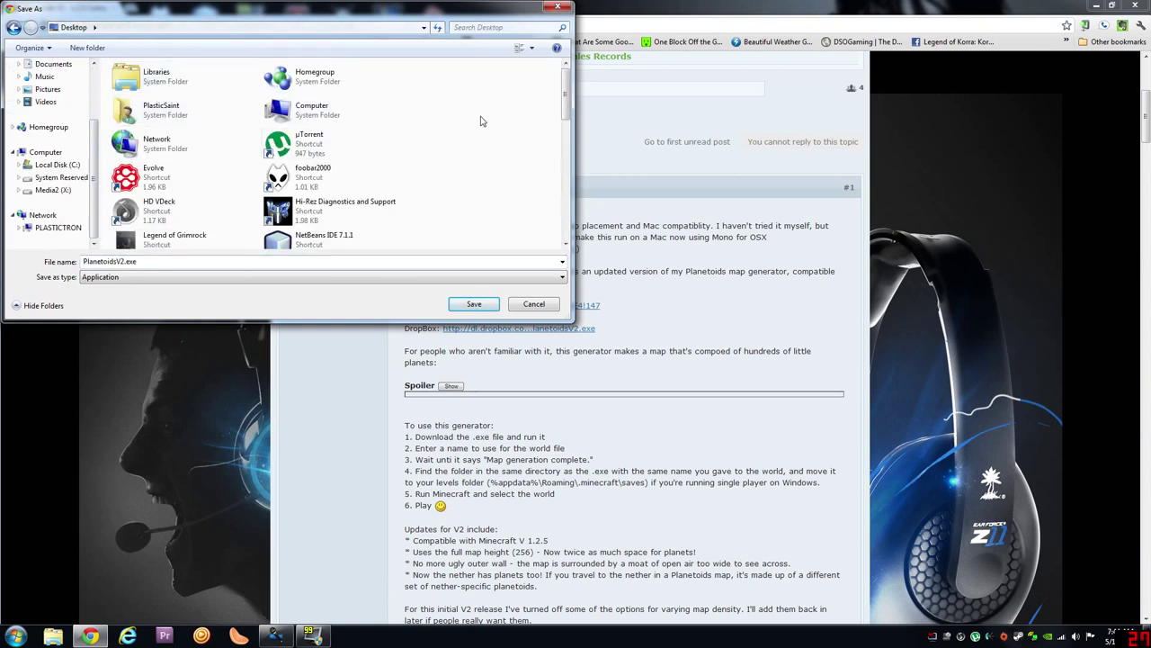
{"action": "scroll", "coordinate": [483, 135], "scroll_direction": "down", "scroll_amount": 3}
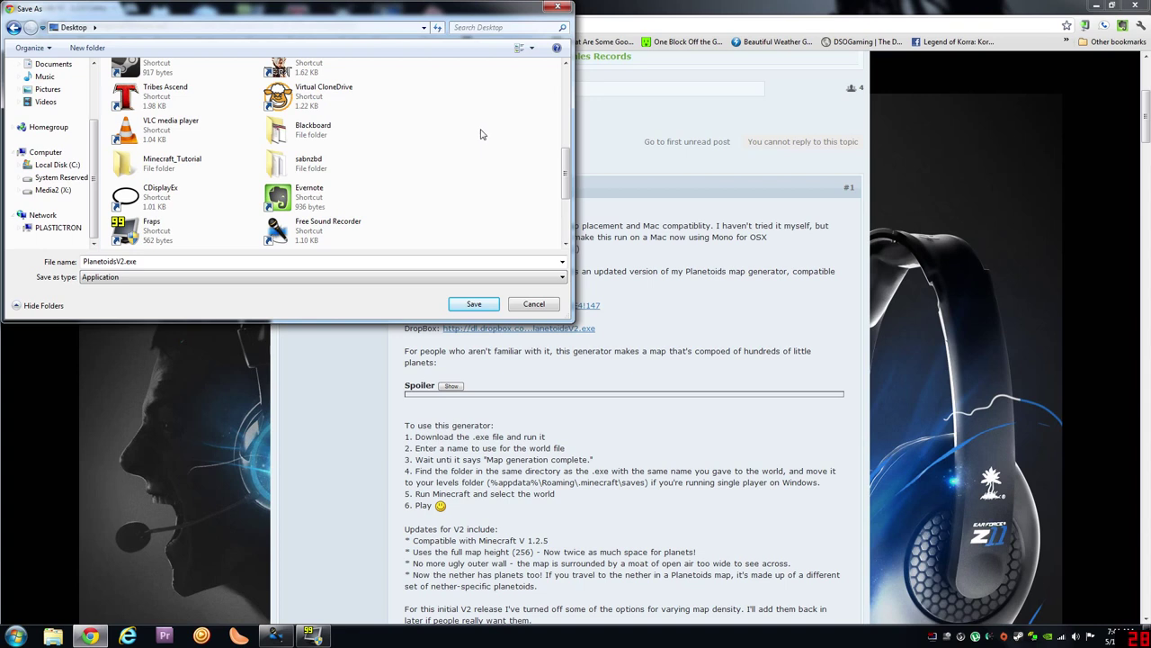
{"action": "double_click", "coordinate": [183, 163]}
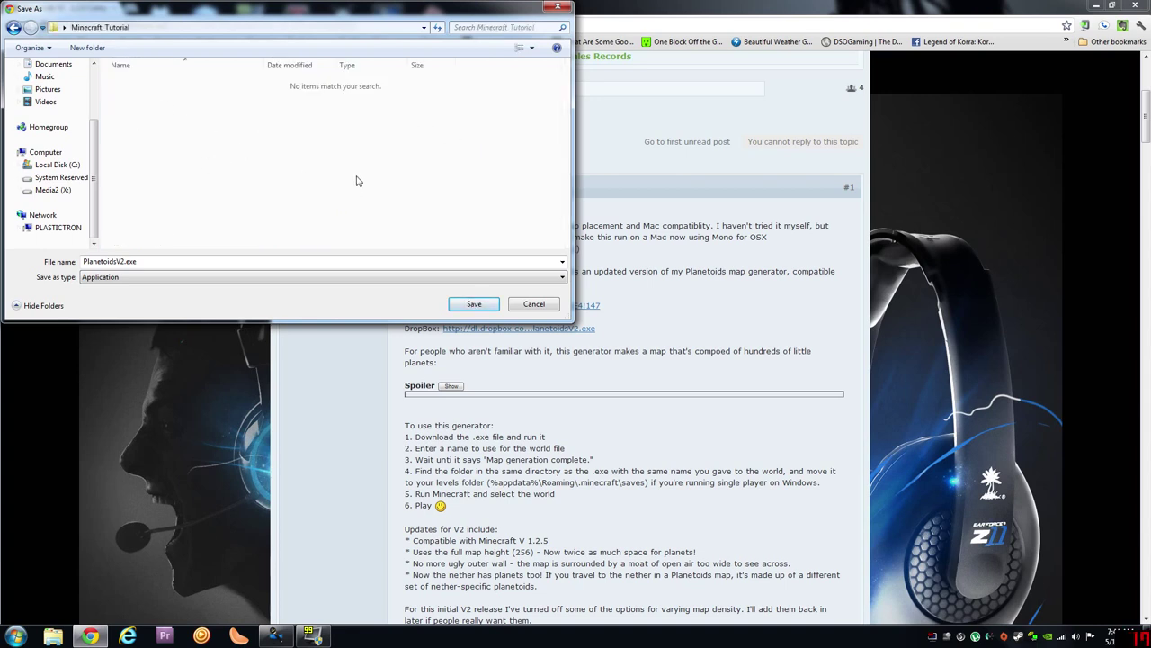
{"action": "left_click", "coordinate": [464, 308]}
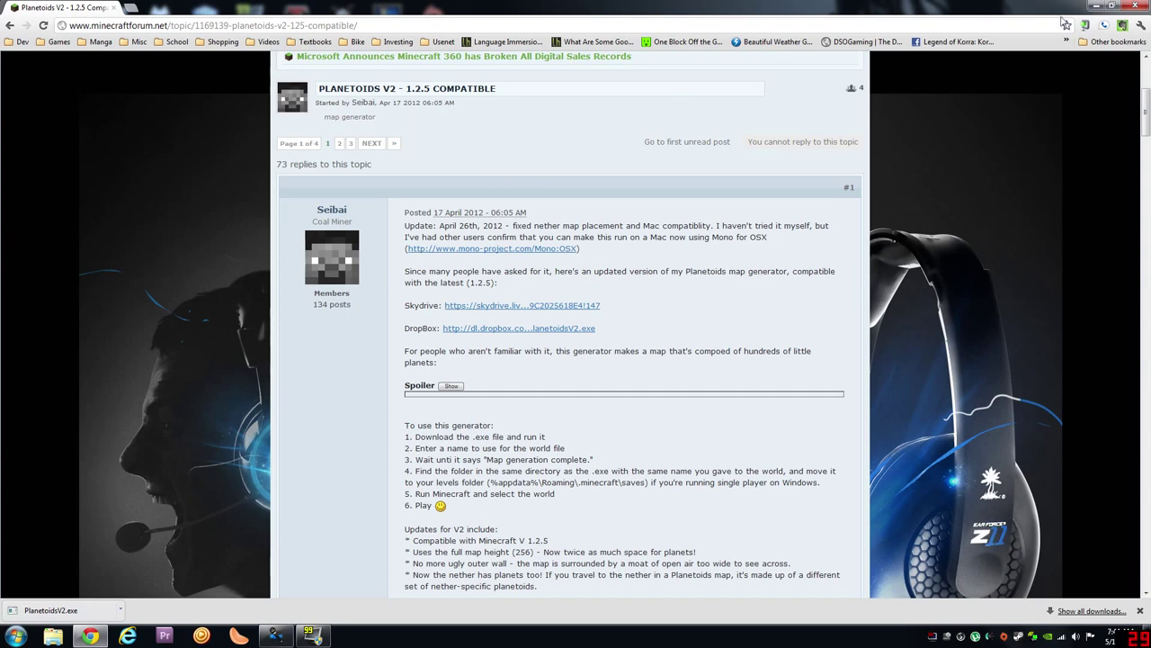
Step: Minimize the browser, open the Minecraft_Tutorial folder on the desktop and run PlanetoidsV2.exe
{"action": "left_click", "coordinate": [1100, 7]}
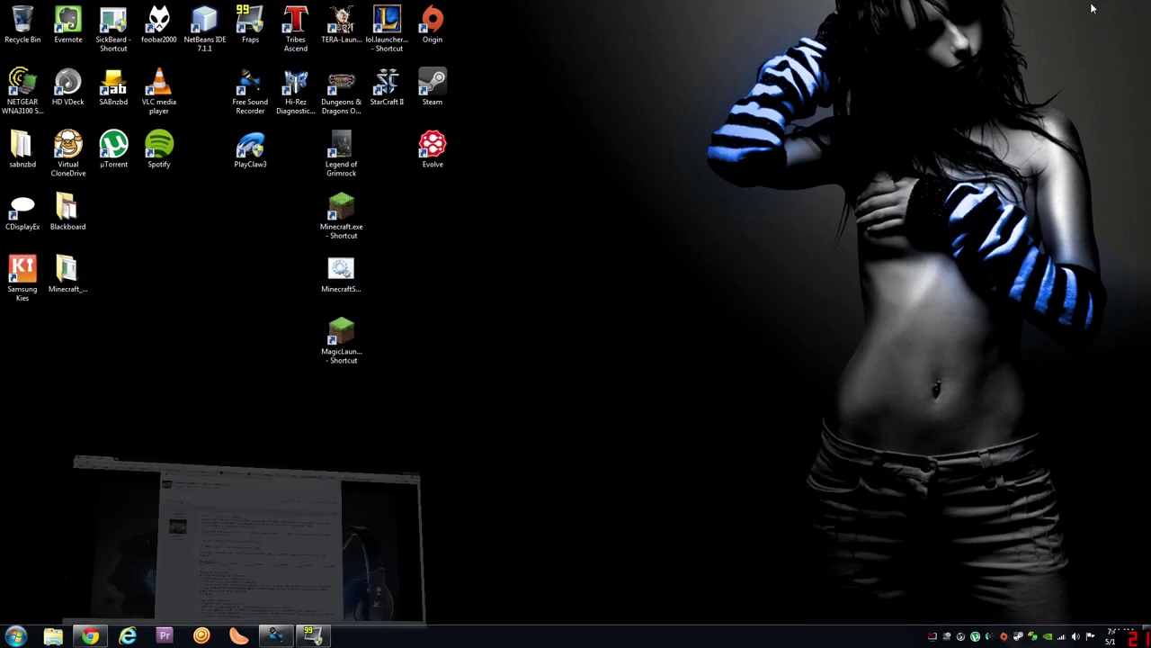
{"action": "left_click", "coordinate": [72, 280]}
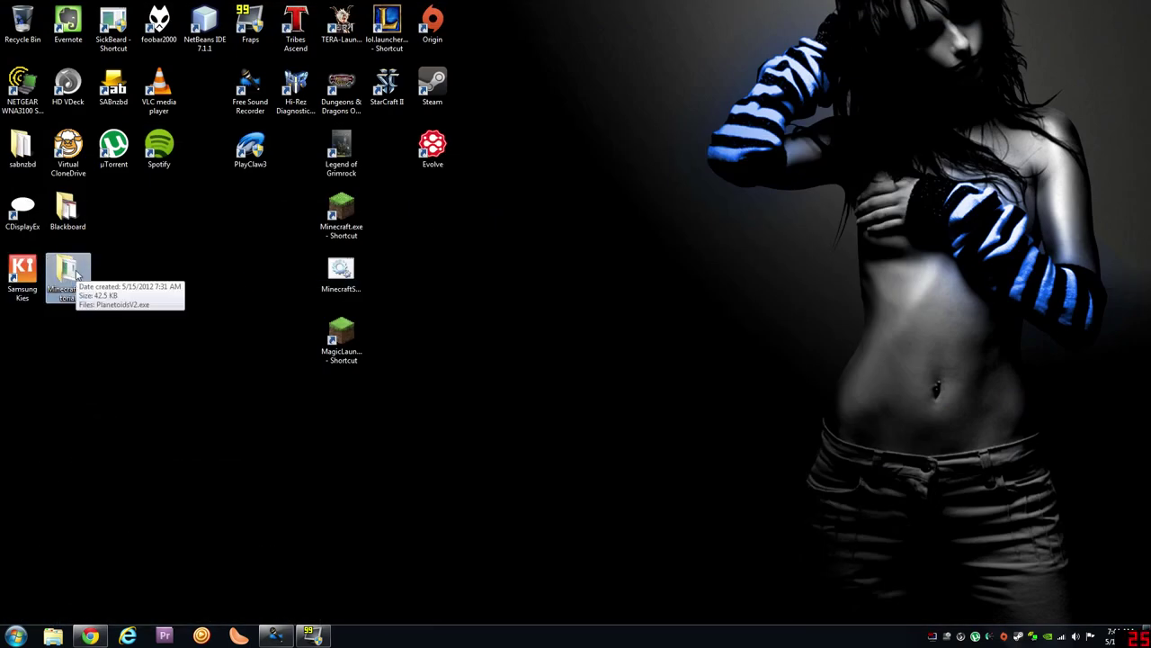
{"action": "double_click", "coordinate": [75, 271]}
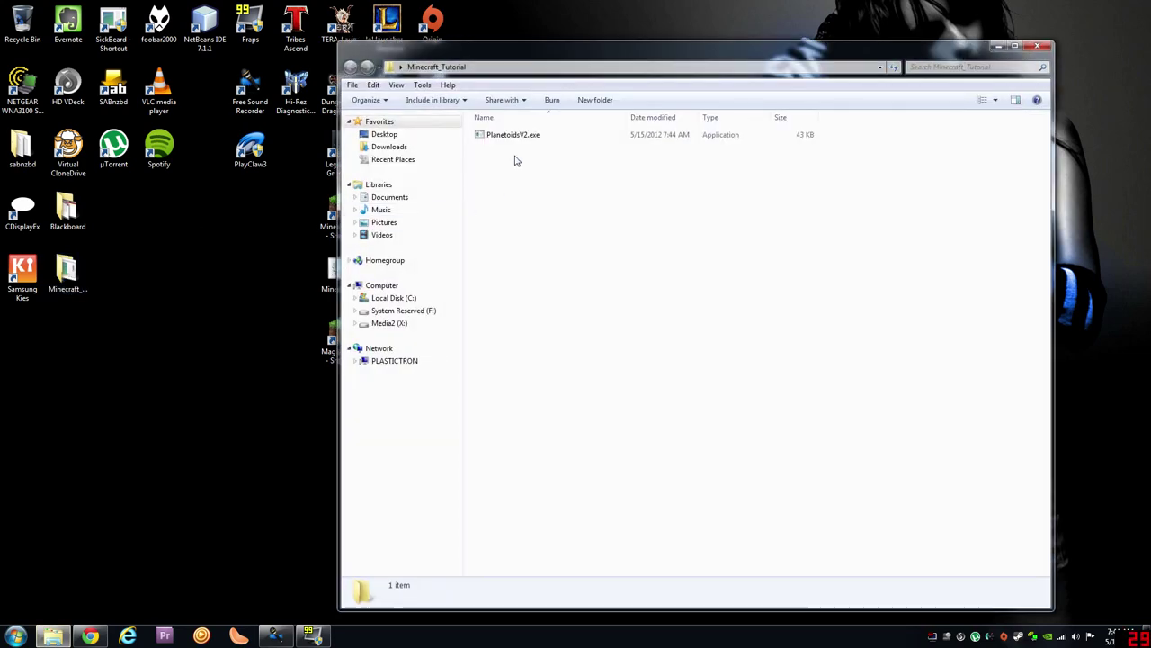
{"action": "left_click", "coordinate": [513, 135]}
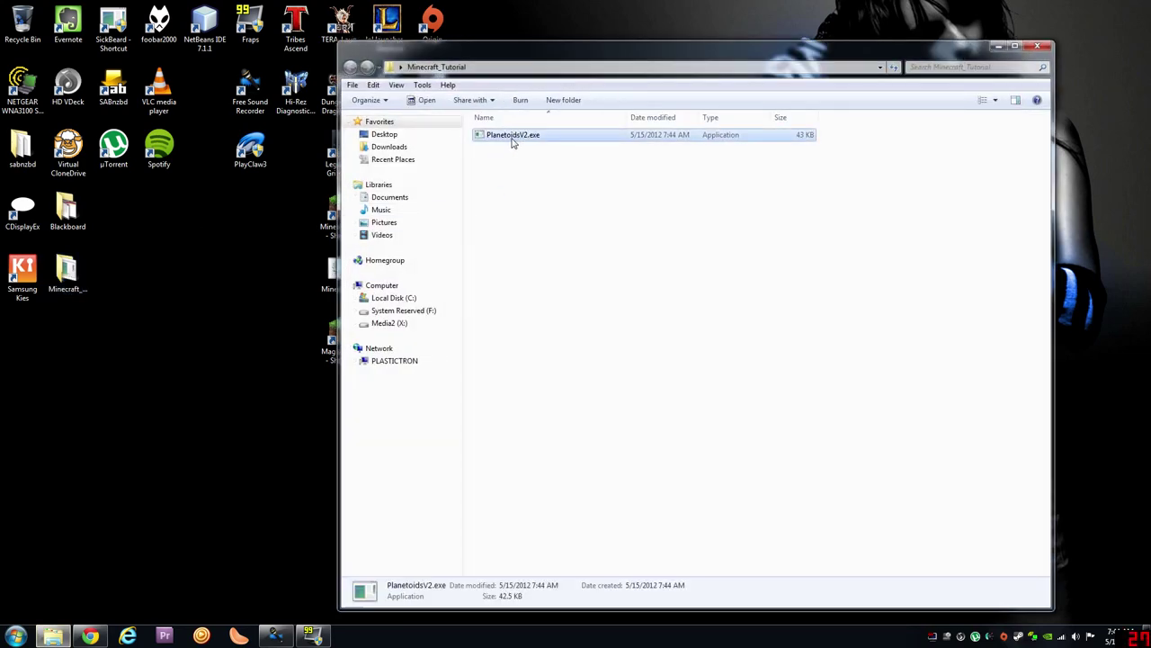
{"action": "double_click", "coordinate": [507, 139]}
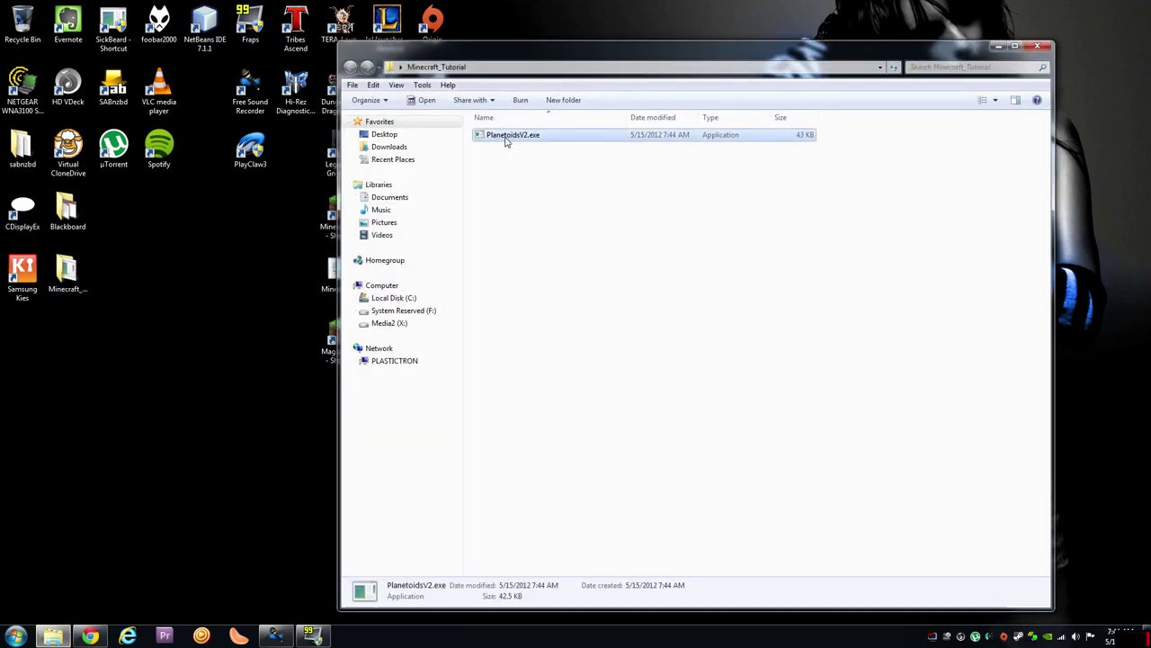
{"action": "left_click", "coordinate": [609, 328]}
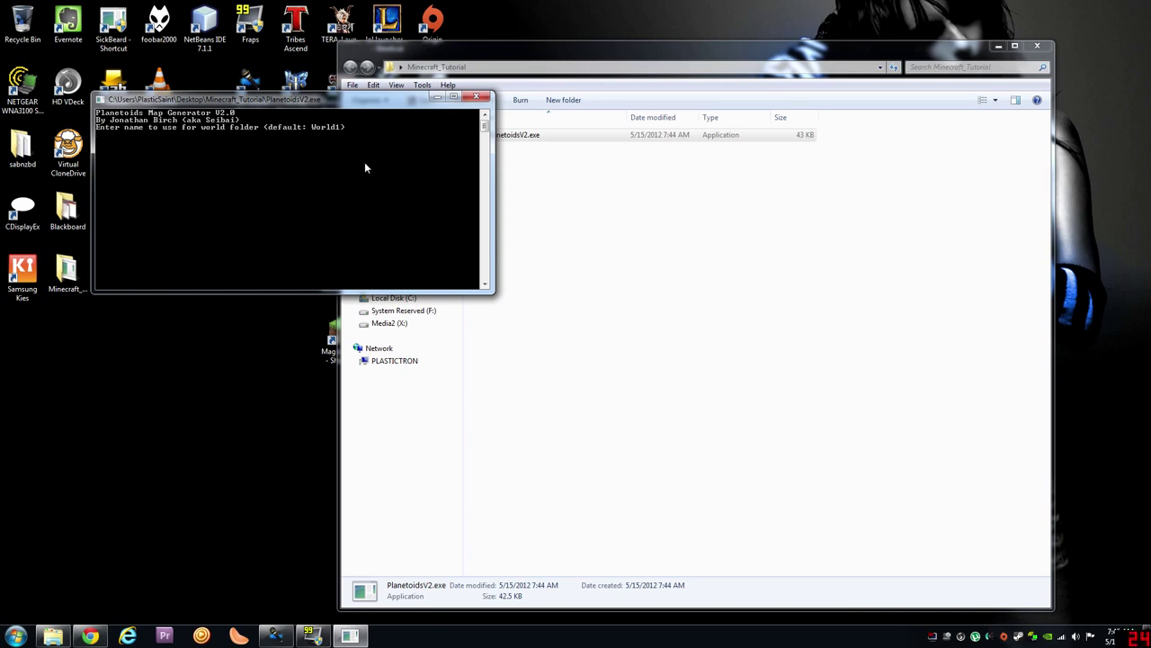
Step: Generate a world named Tutorial with a side length of 24 chunks and map type 3, Lava Below, and exit the generator
{"action": "type", "text": "torial"}
{"action": "key", "text": "Return"}
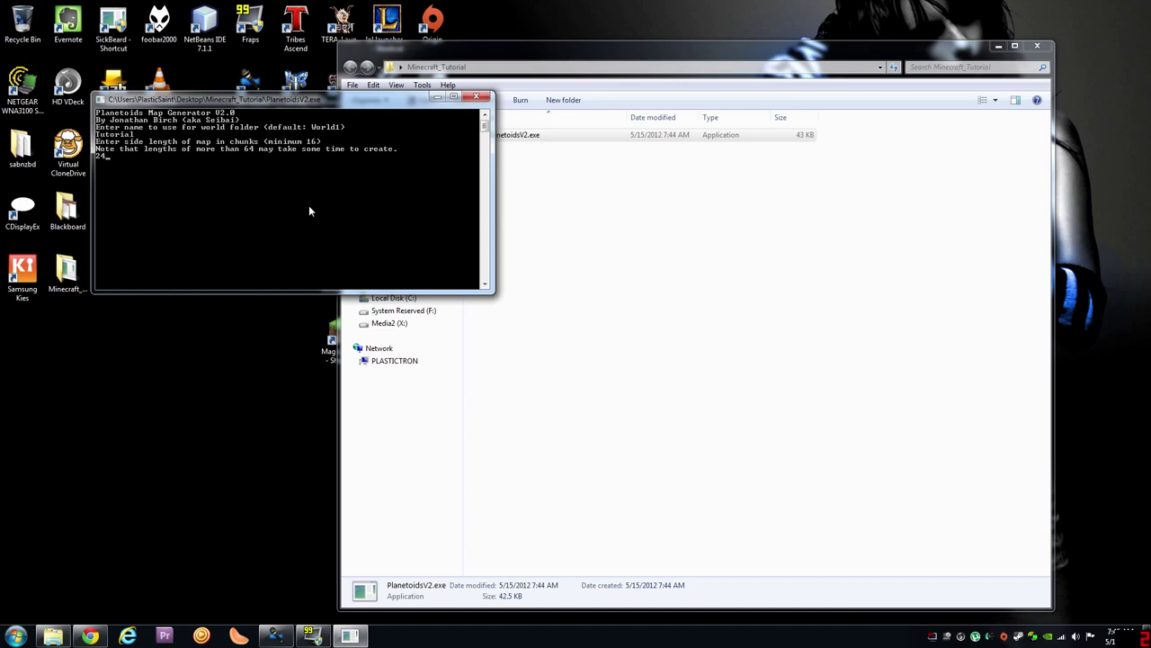
{"action": "key", "text": "Return"}
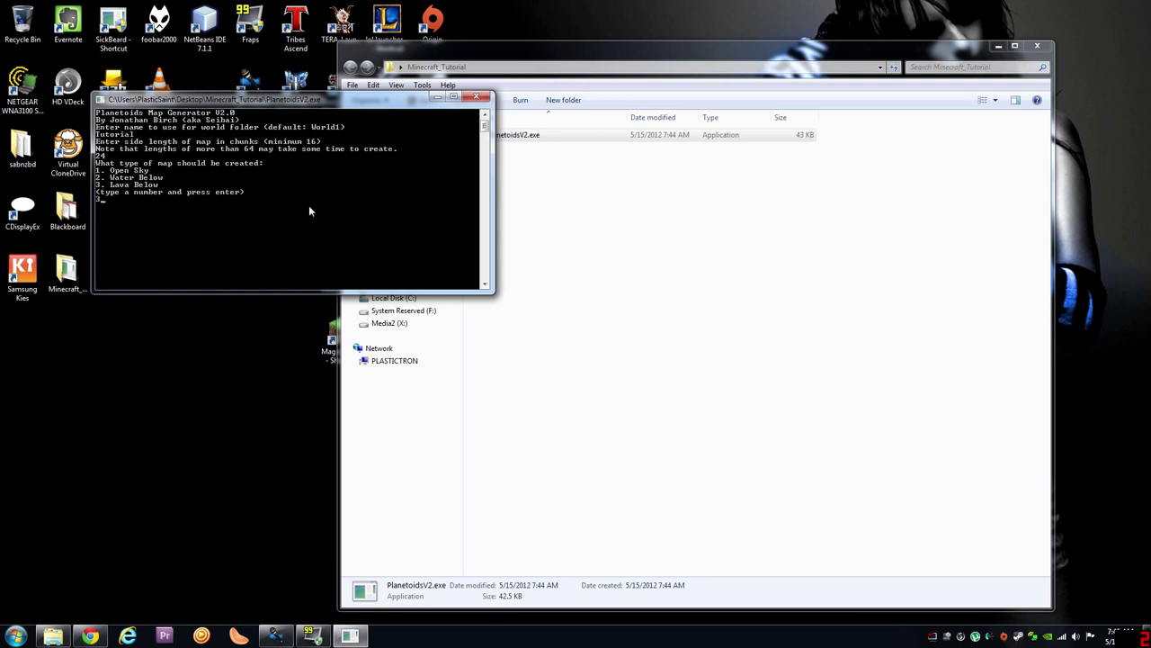
{"action": "key", "text": "Return"}
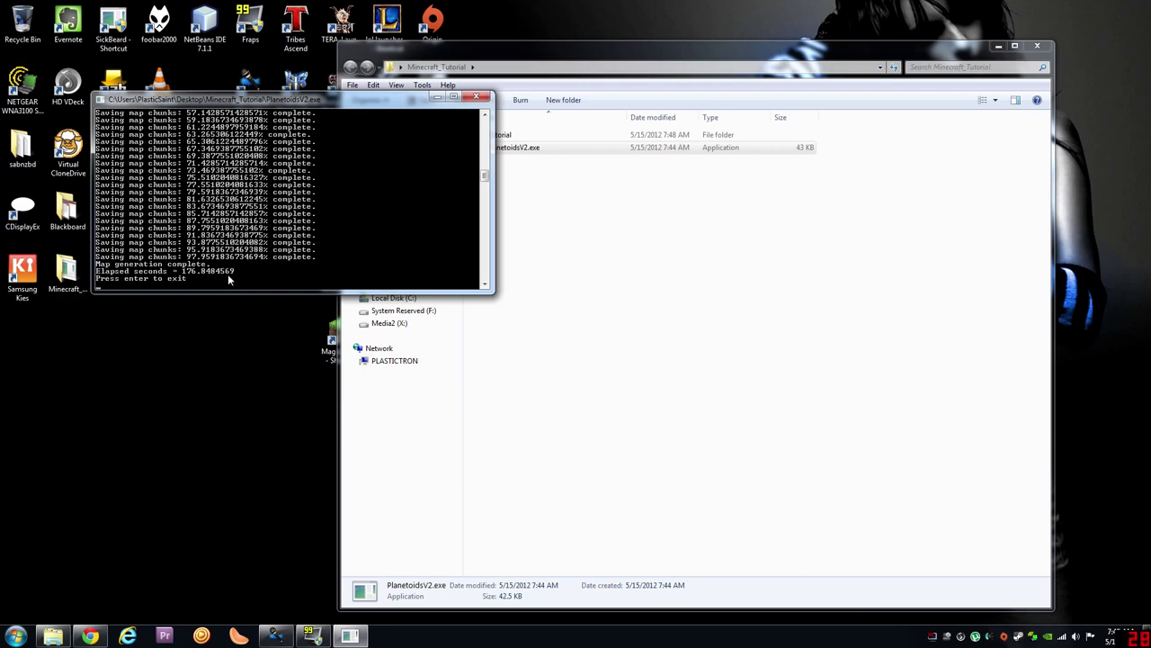
{"action": "key", "text": "Return"}
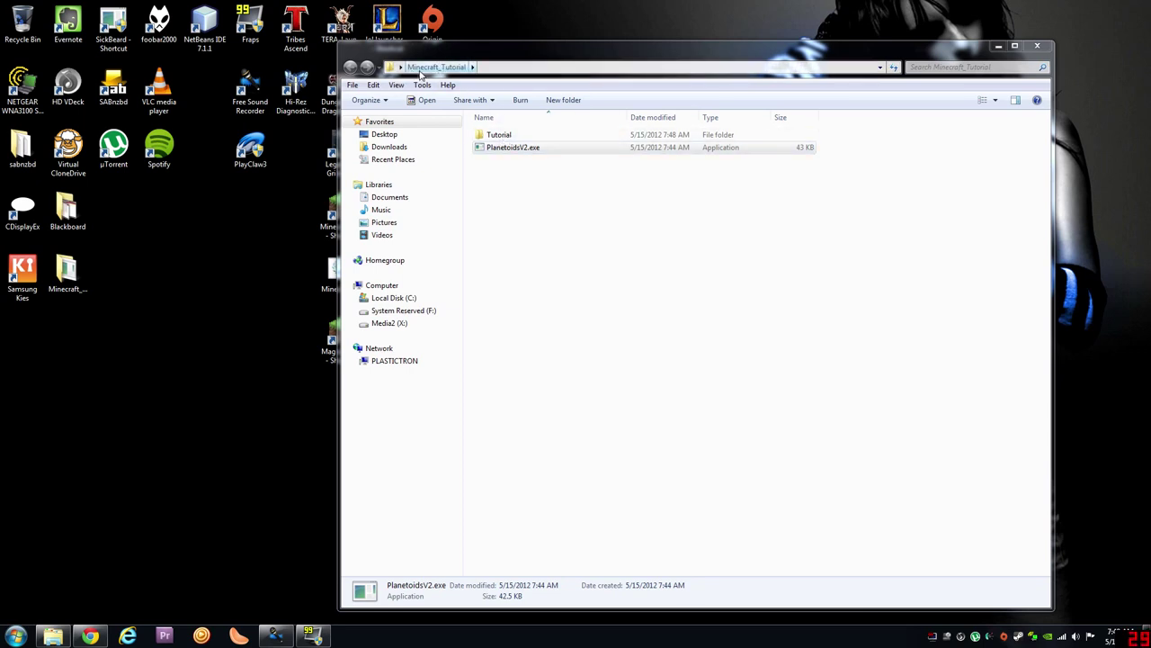
Step: Check the contents of the generated Tutorial folder and cut the folder from Minecraft_Tutorial
{"action": "left_click", "coordinate": [500, 137]}
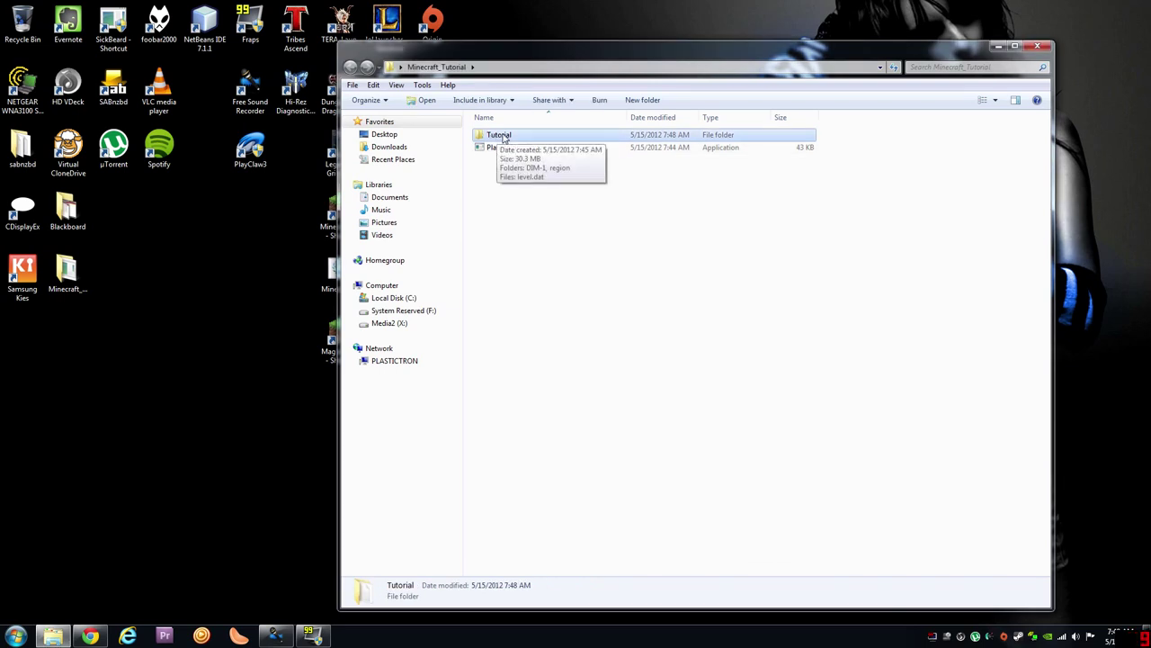
{"action": "left_click", "coordinate": [501, 150]}
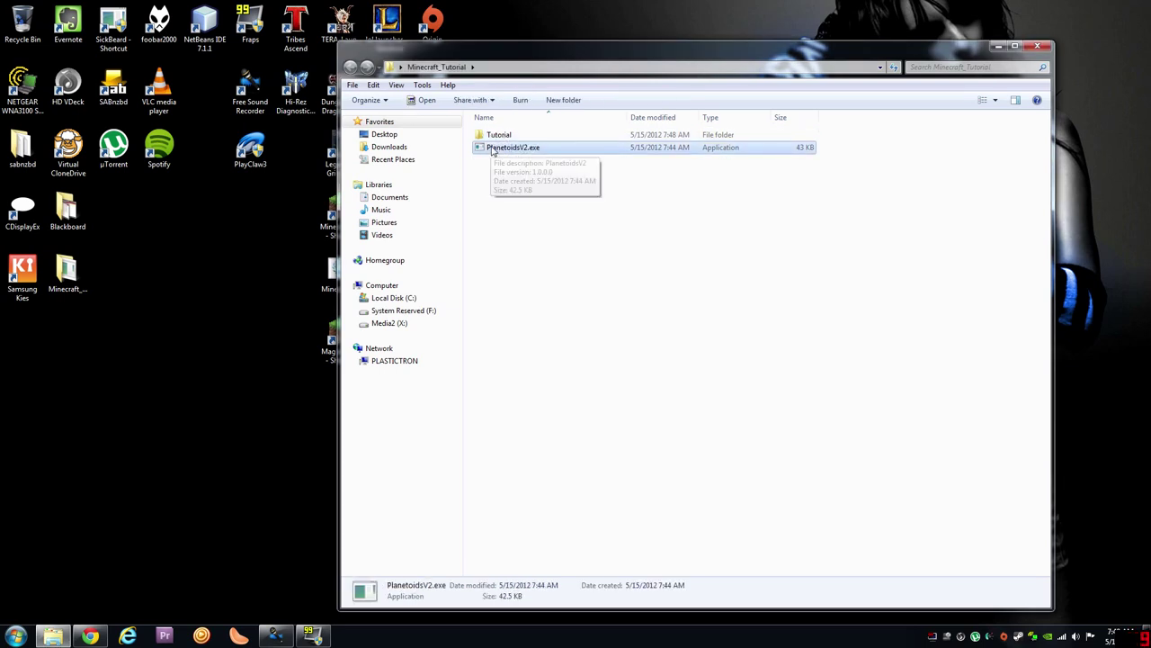
{"action": "double_click", "coordinate": [499, 137]}
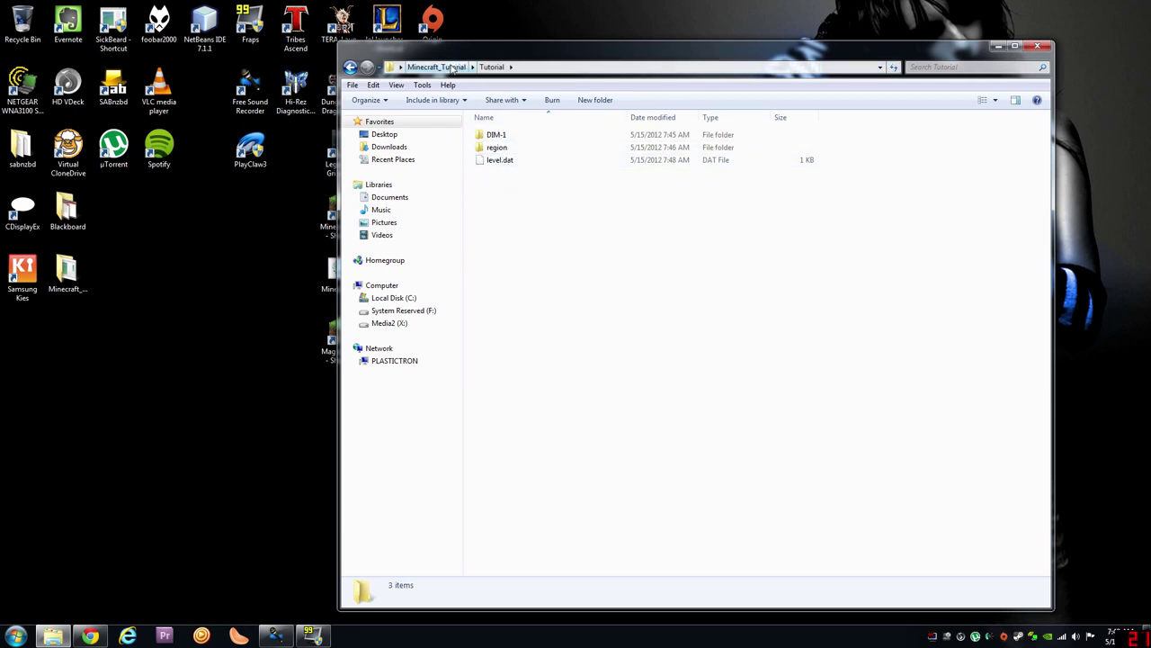
{"action": "left_click", "coordinate": [351, 67]}
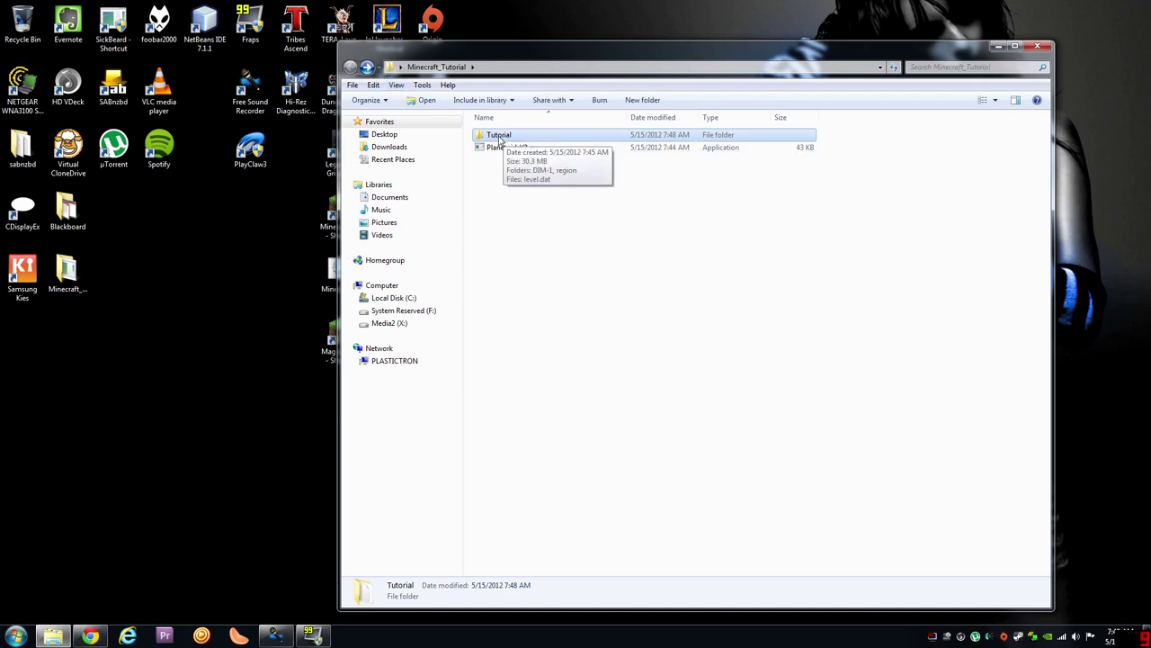
{"action": "right_click", "coordinate": [499, 140]}
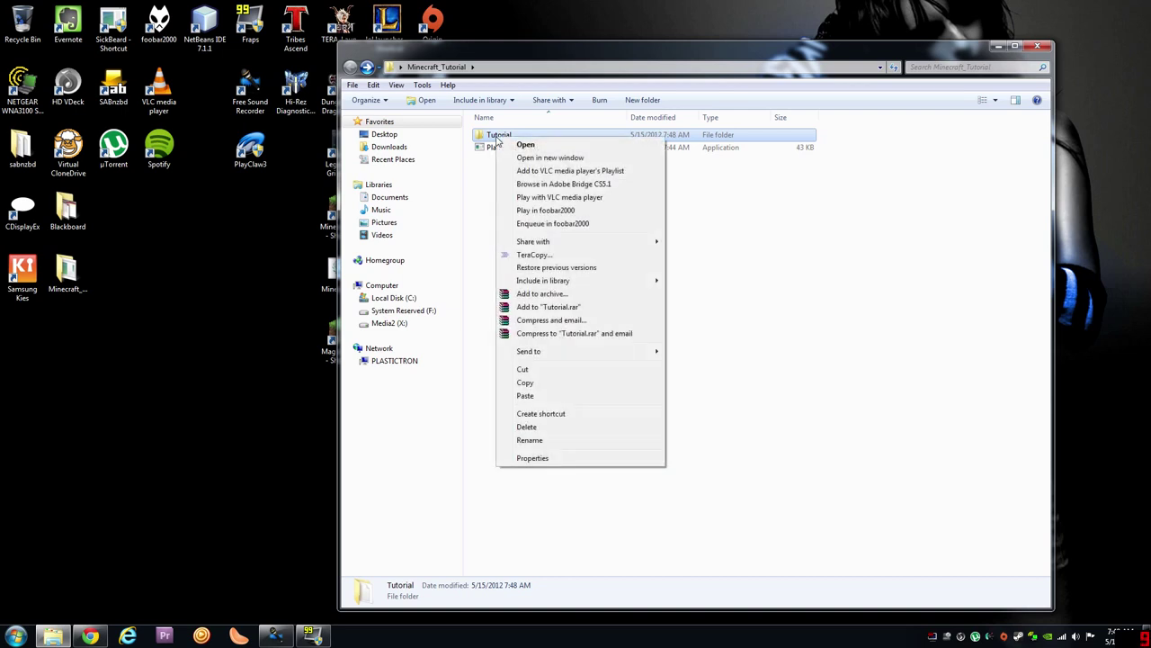
{"action": "left_click", "coordinate": [536, 369]}
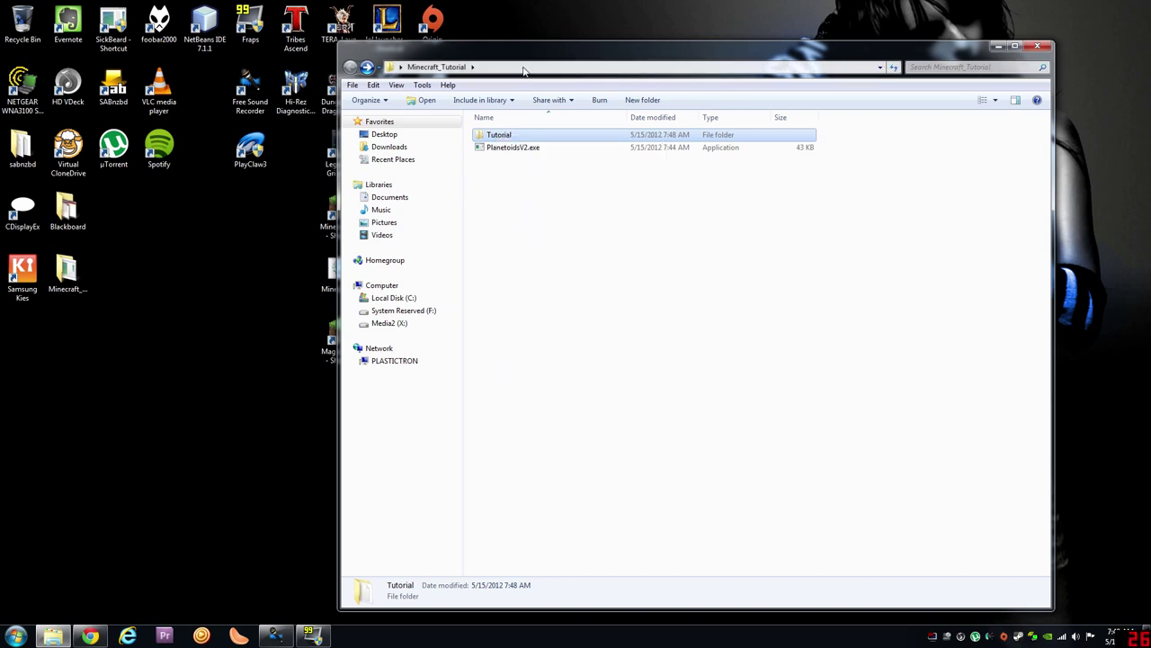
Step: Go to %appdata% and open the saves folder inside .minecraft
{"action": "left_click", "coordinate": [529, 65]}
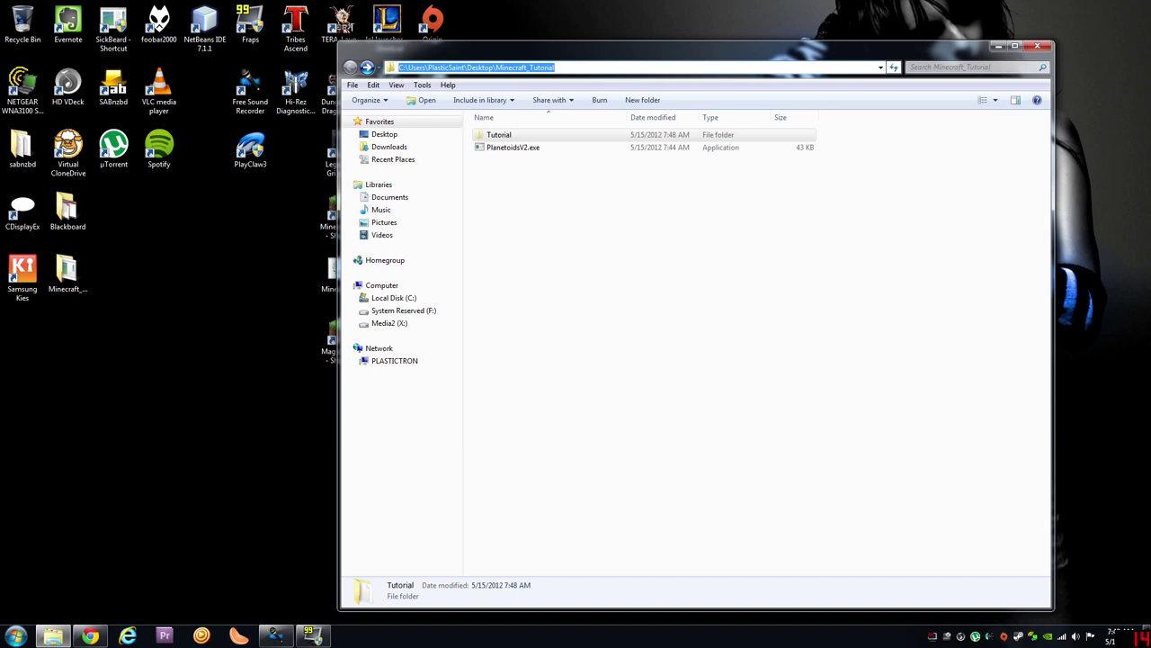
{"action": "key", "text": "BackSpace"}
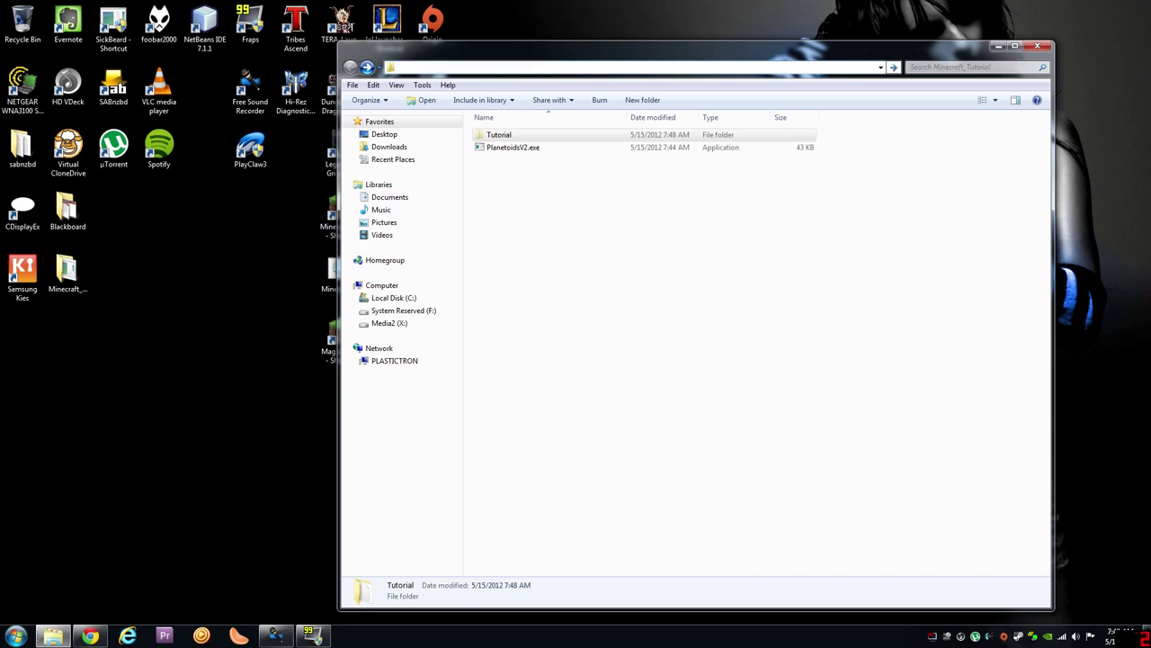
{"action": "type", "text": "%"}
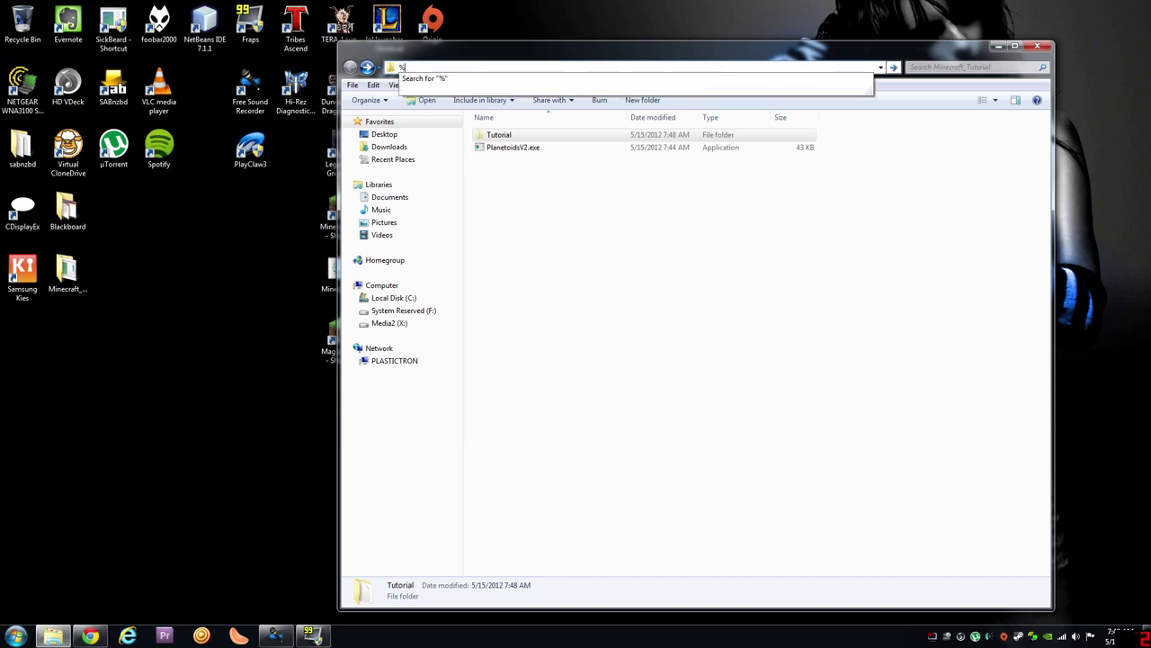
{"action": "type", "text": "appdata%"}
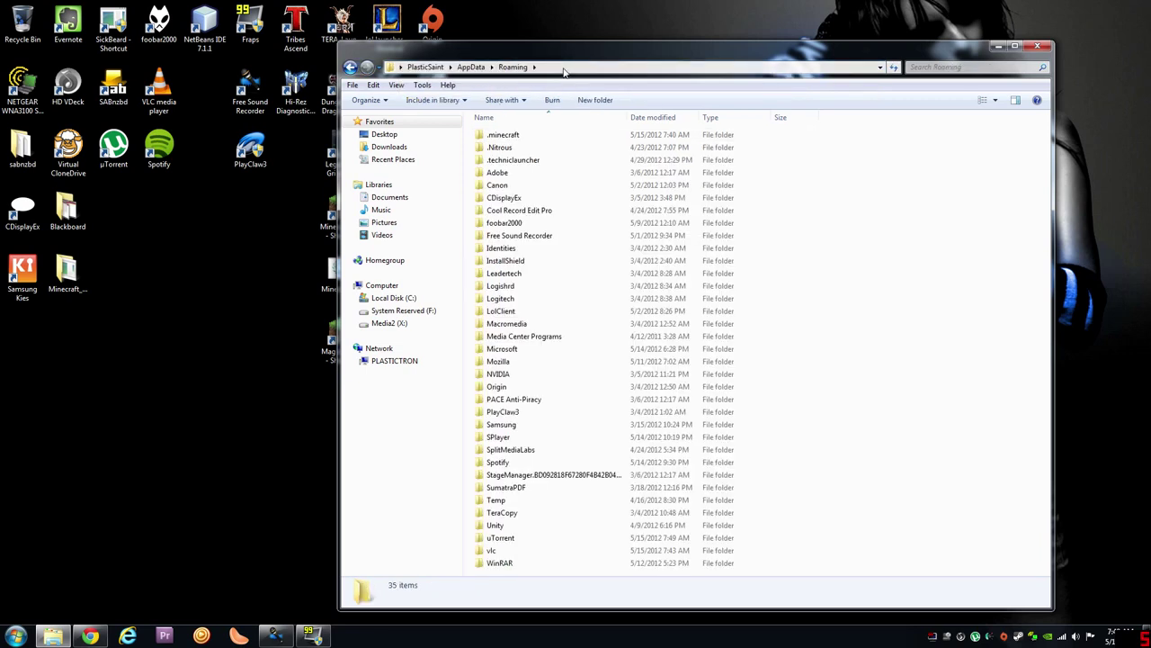
{"action": "left_click", "coordinate": [509, 139]}
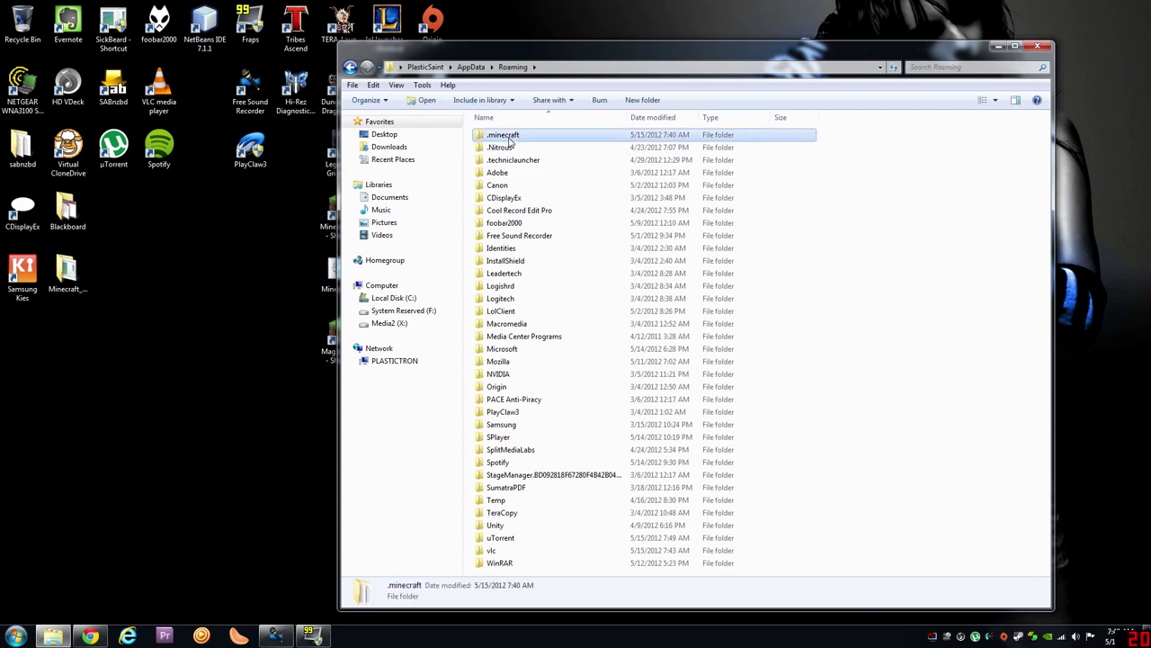
{"action": "double_click", "coordinate": [536, 137]}
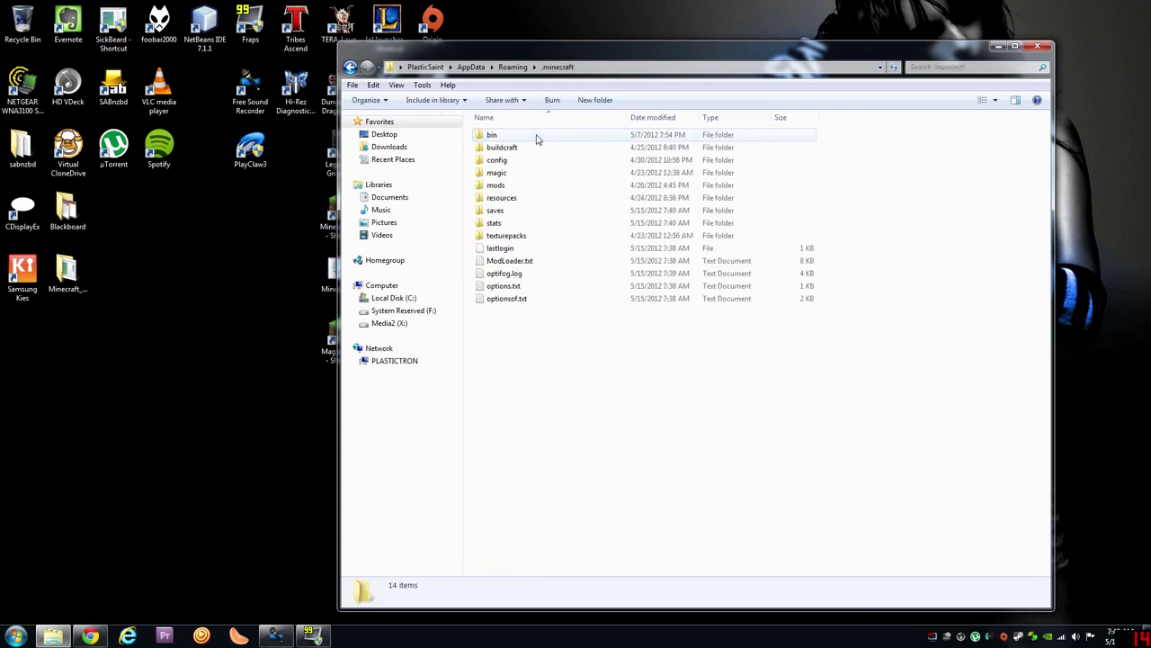
{"action": "double_click", "coordinate": [503, 215]}
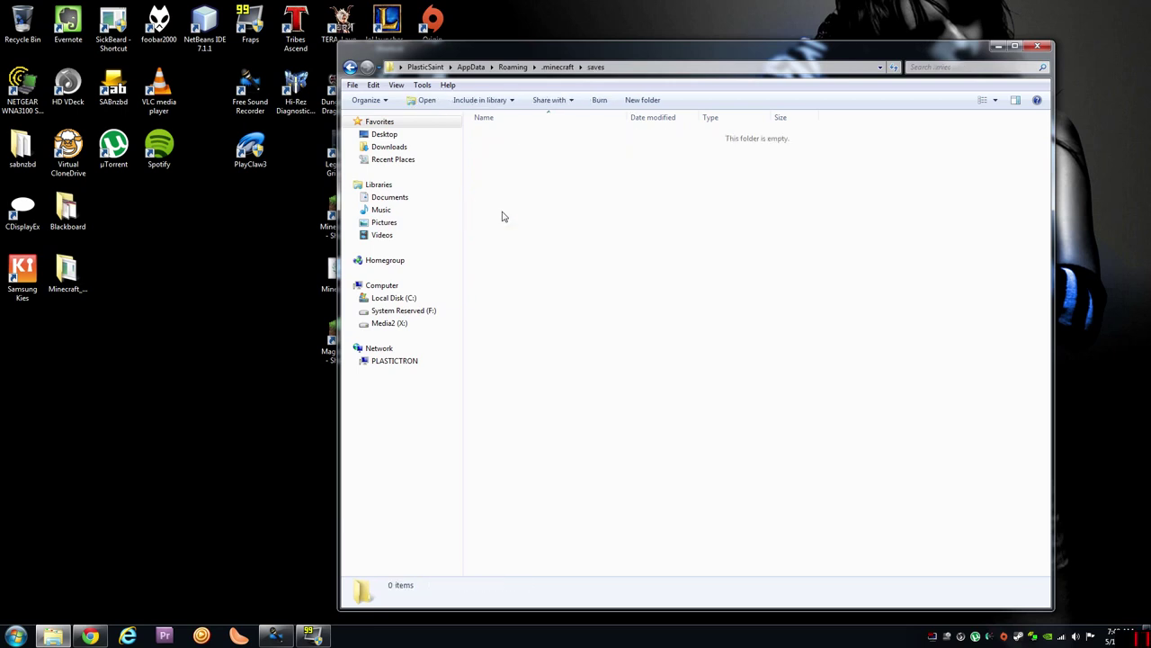
Step: Paste the Tutorial world folder into saves and minimize the folder window
{"action": "right_click", "coordinate": [520, 164]}
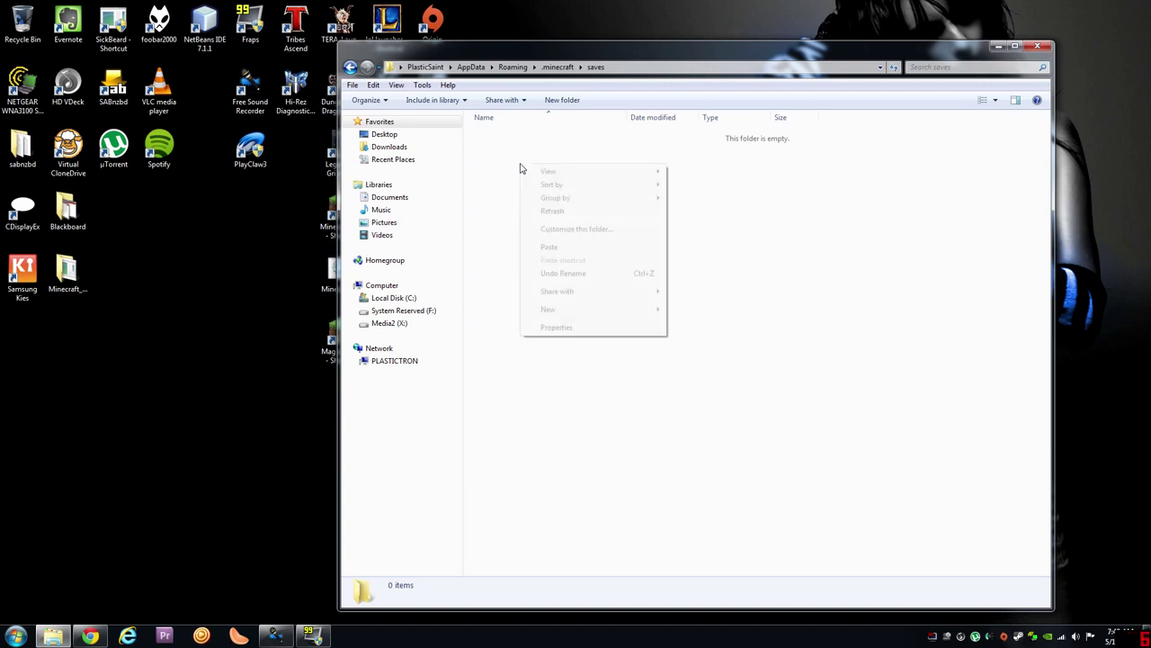
{"action": "left_click", "coordinate": [543, 248]}
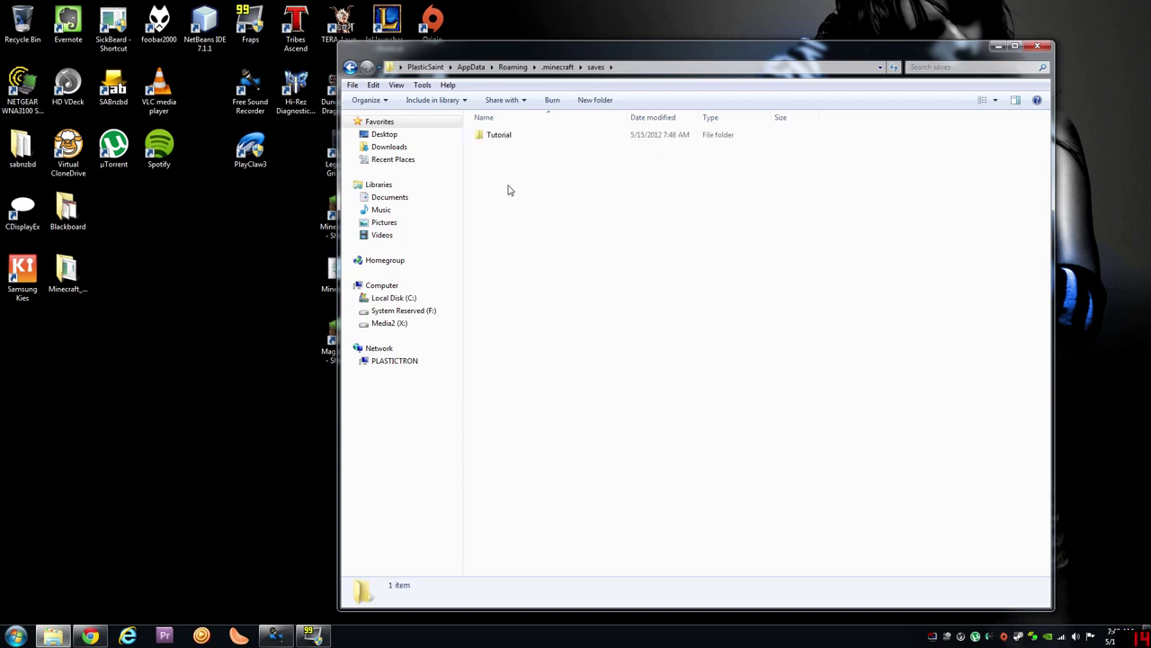
{"action": "left_click", "coordinate": [998, 45]}
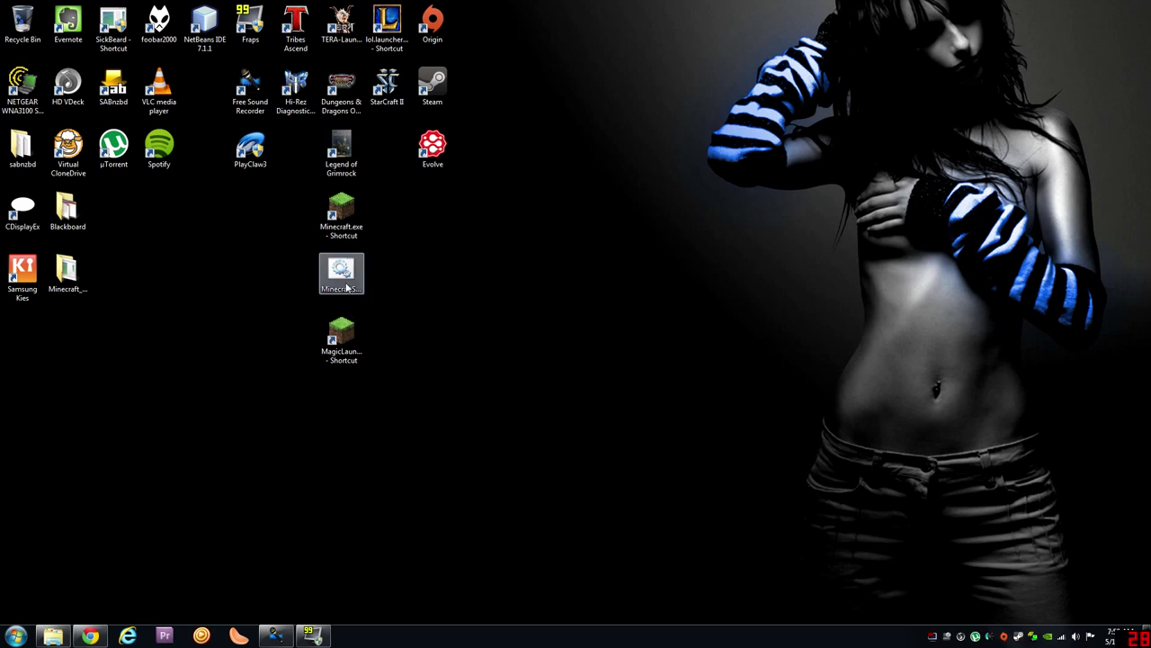
Step: Launch Magic Launcher, allow it to run despite the unverified publisher, and log in to Minecraft with the saved account
{"action": "double_click", "coordinate": [358, 345]}
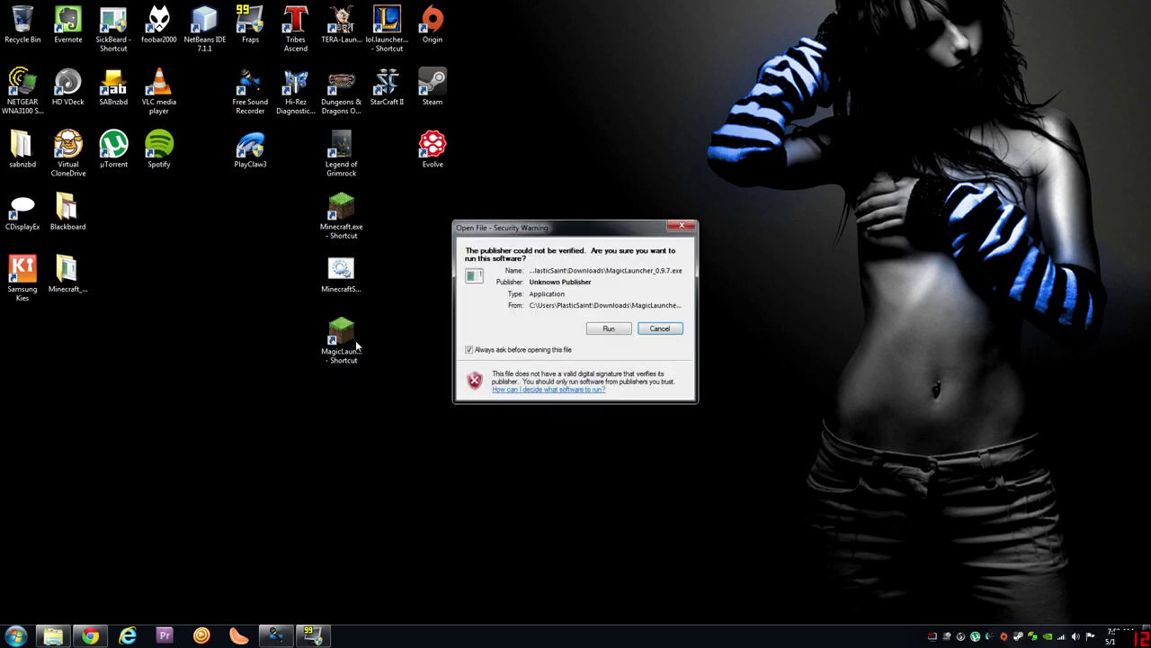
{"action": "left_click", "coordinate": [596, 331]}
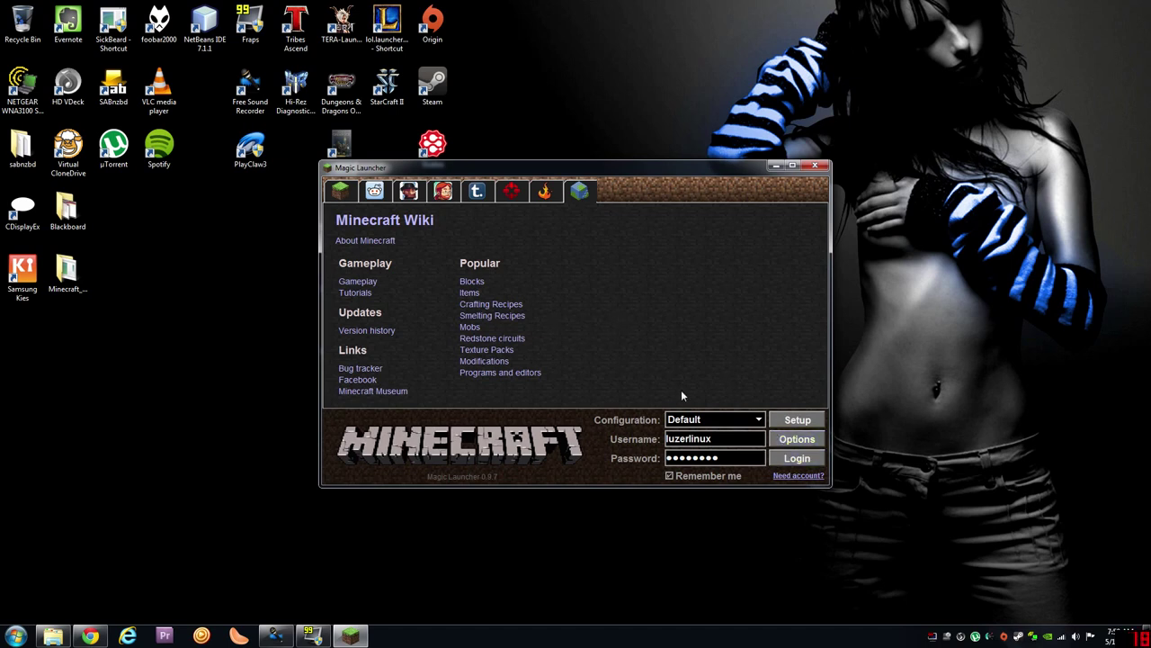
{"action": "left_click", "coordinate": [796, 459]}
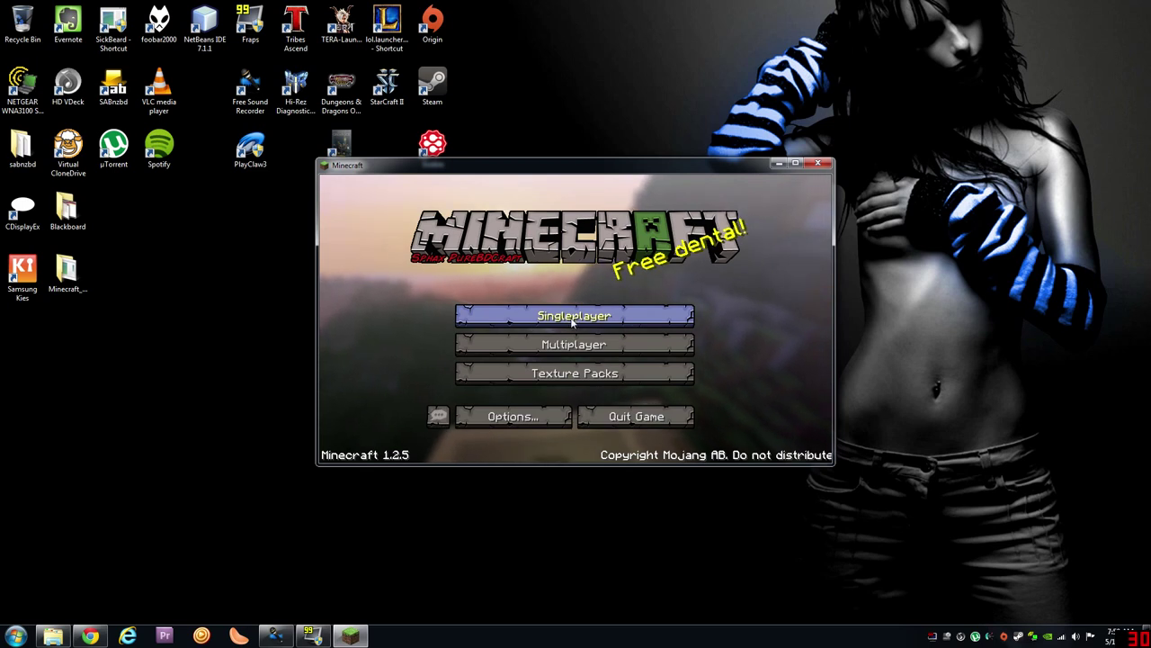
Step: Load the singleplayer world Tutorial and return to the game from the game menu
{"action": "left_click", "coordinate": [572, 324]}
{"action": "left_click", "coordinate": [484, 308]}
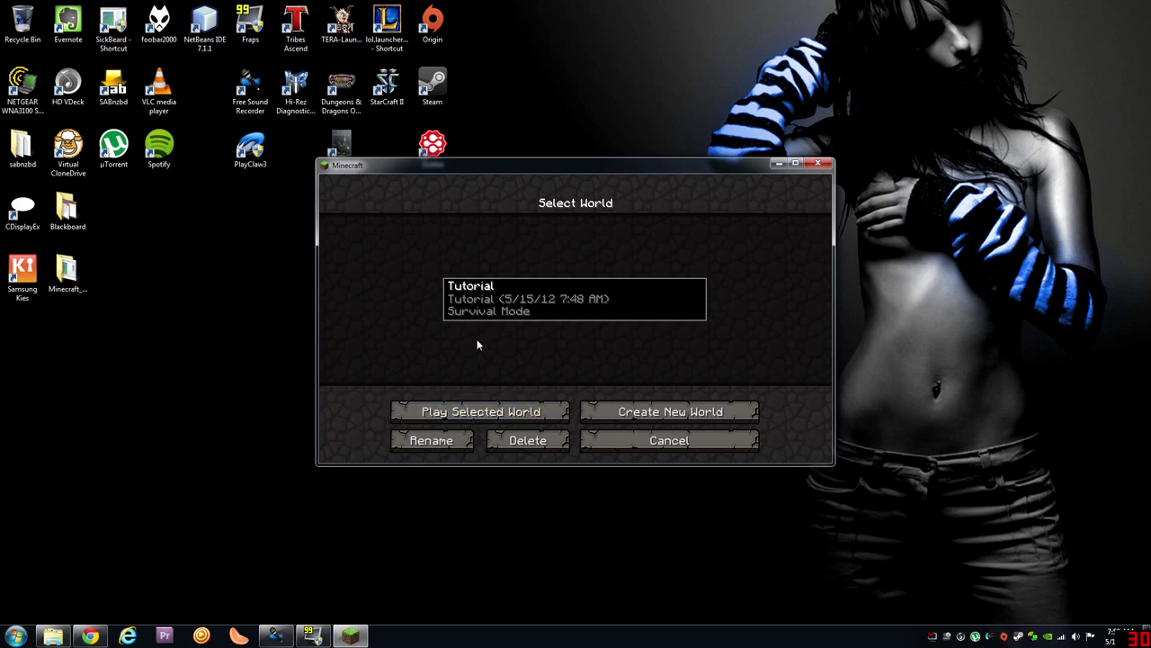
{"action": "left_click", "coordinate": [474, 414]}
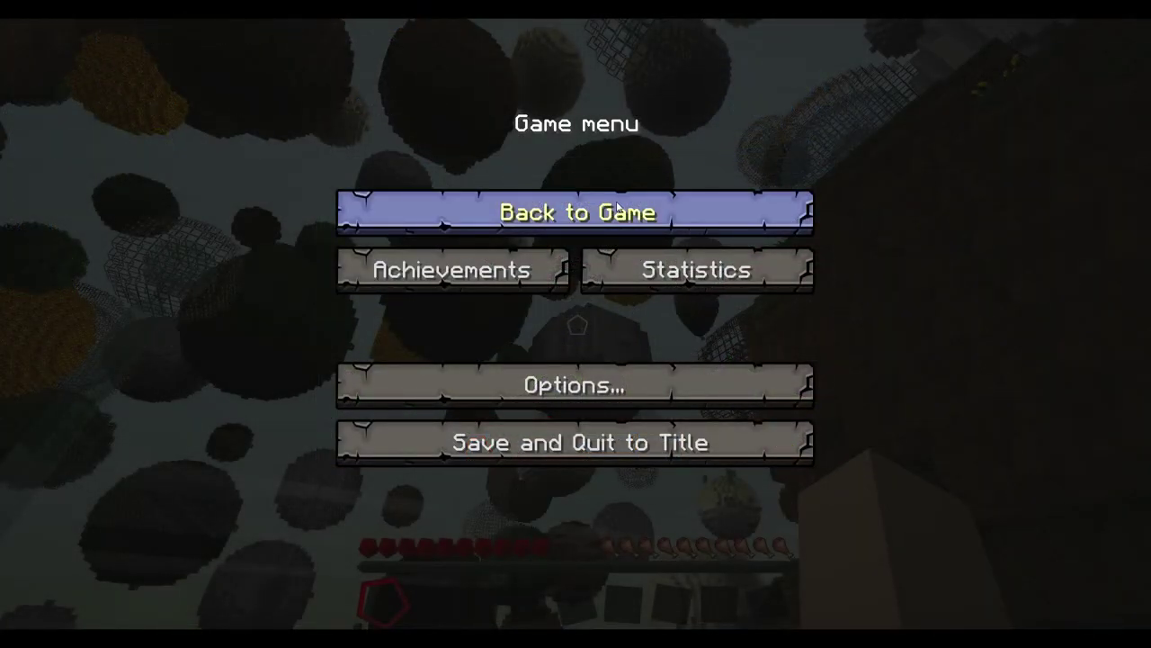
{"action": "left_click", "coordinate": [615, 217]}
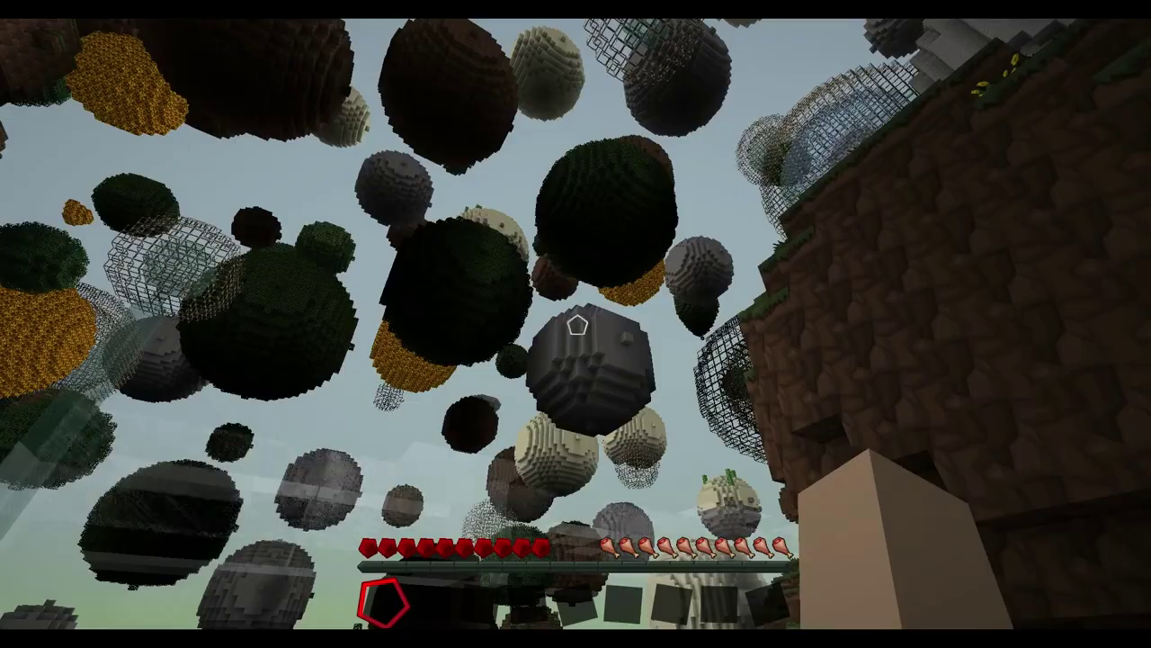